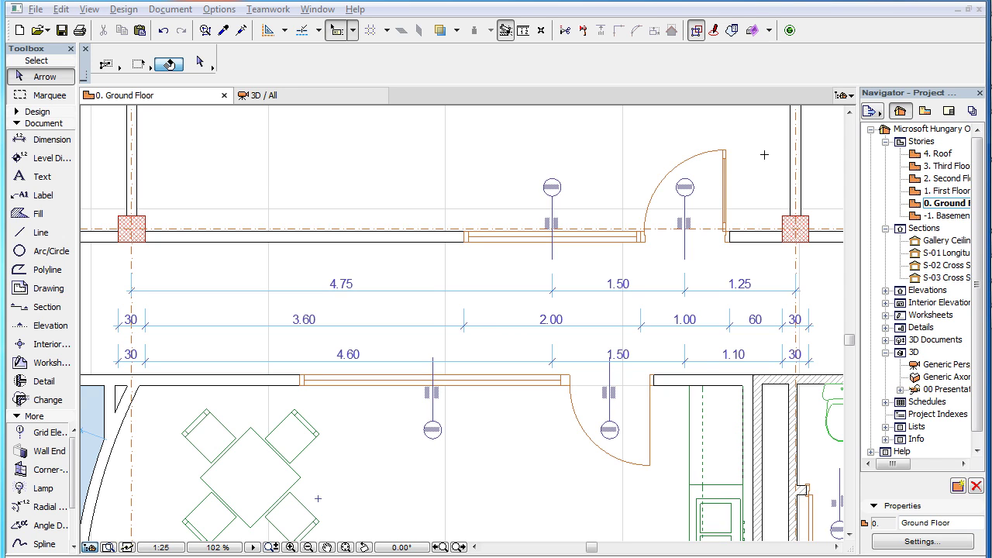
# Review the pointer options in the default settings of the linear Dimension tool.
pyautogui.click(47, 139)
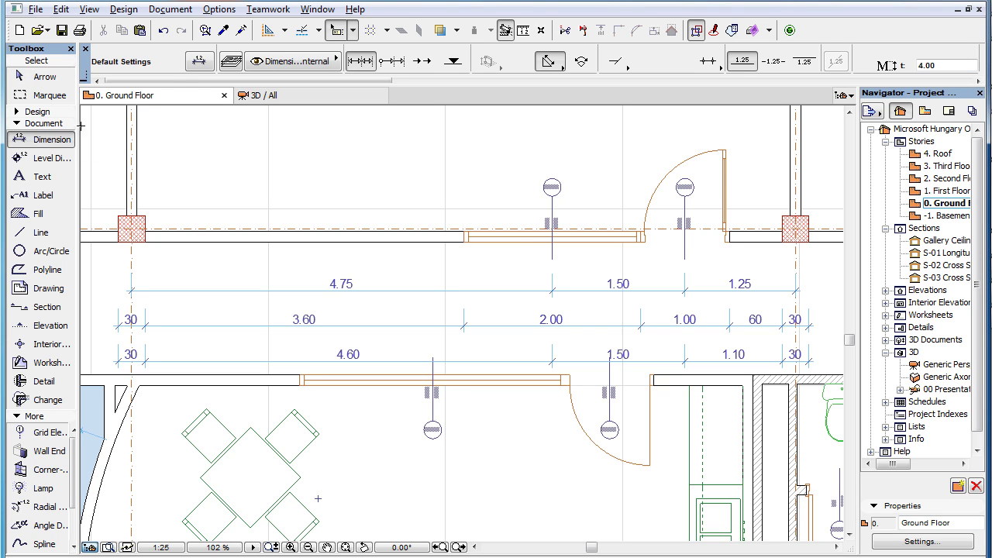
pyautogui.click(198, 62)
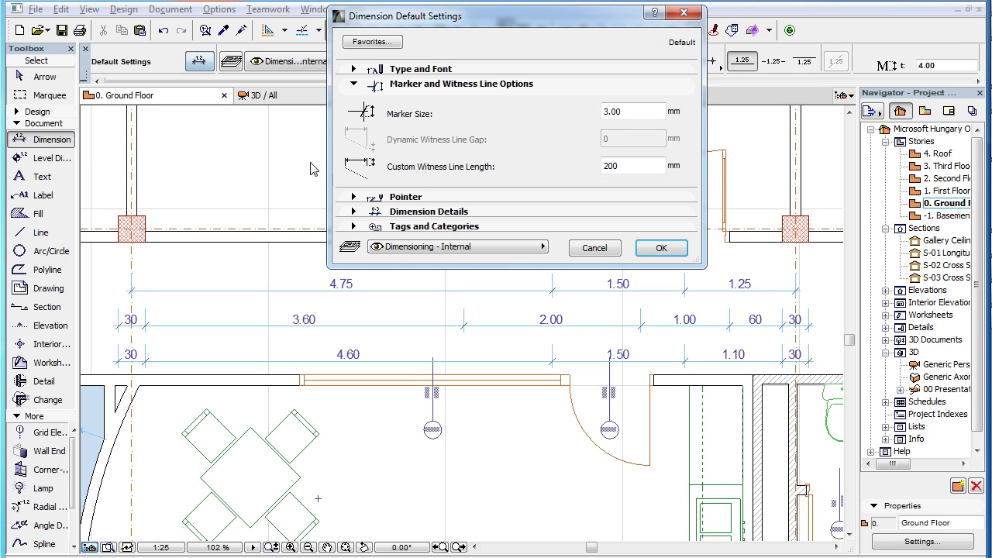
pyautogui.click(406, 197)
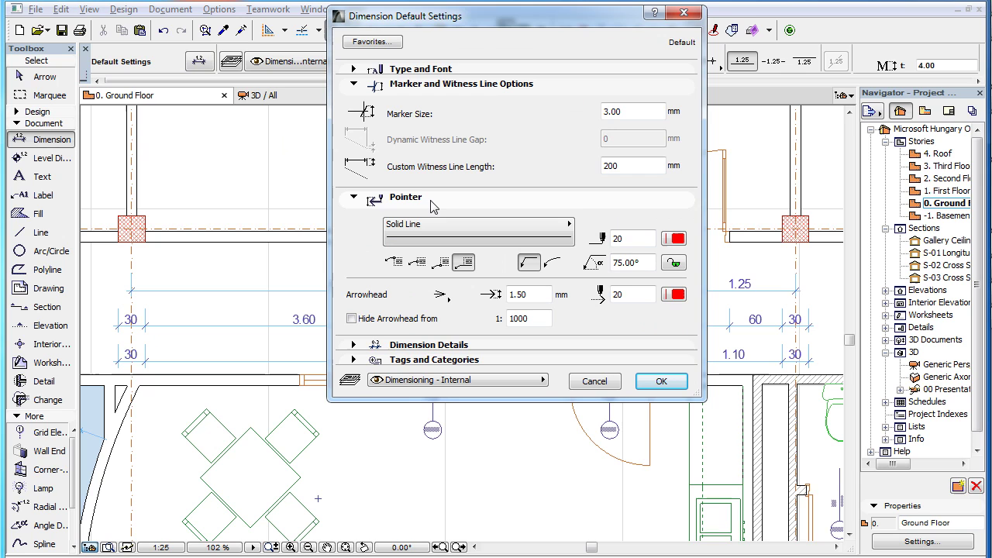
pyautogui.click(659, 381)
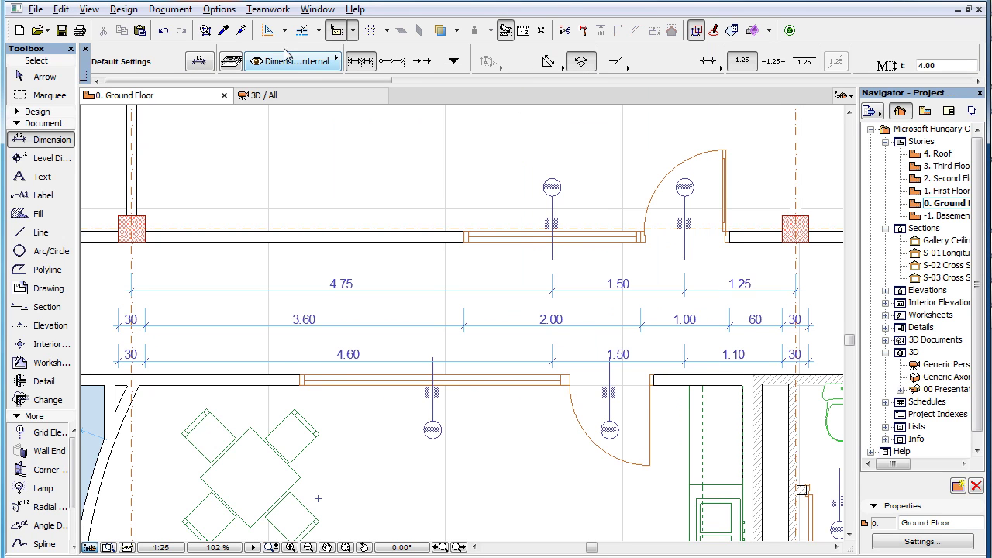
pyautogui.click(206, 63)
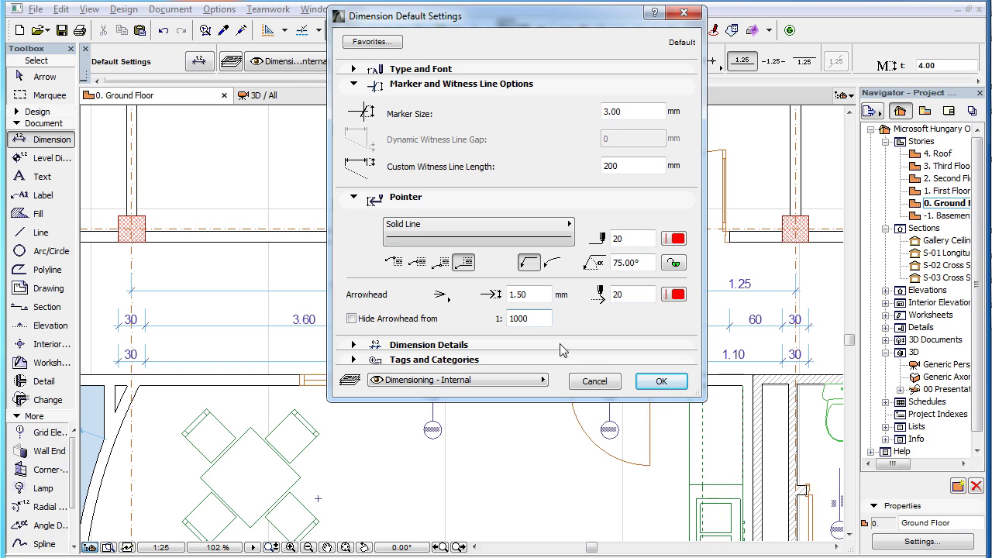
pyautogui.click(608, 386)
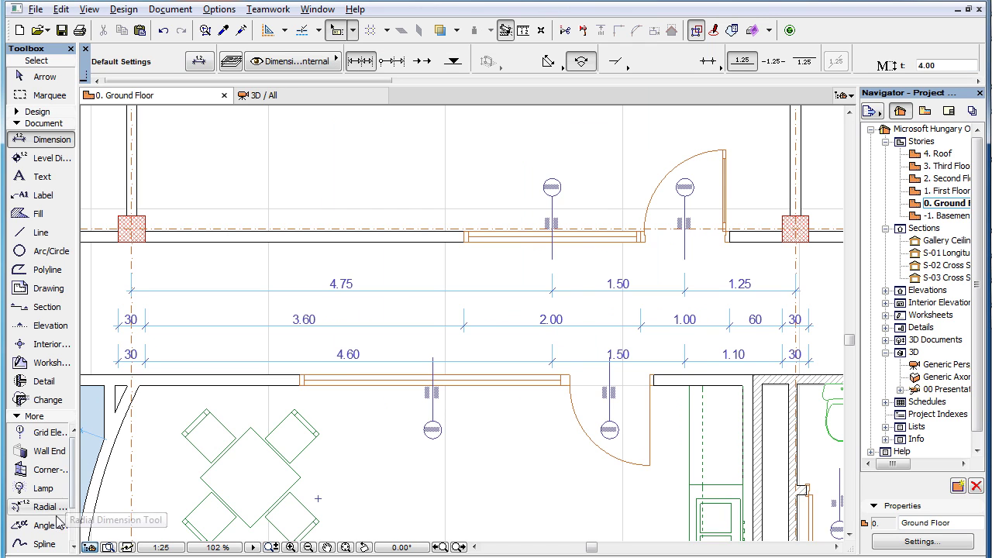
# Check the Angle Dimension defaults and the pointer options of the area dimension text inside the blue zone, without changing anything.
pyautogui.click(43, 525)
pyautogui.click(201, 62)
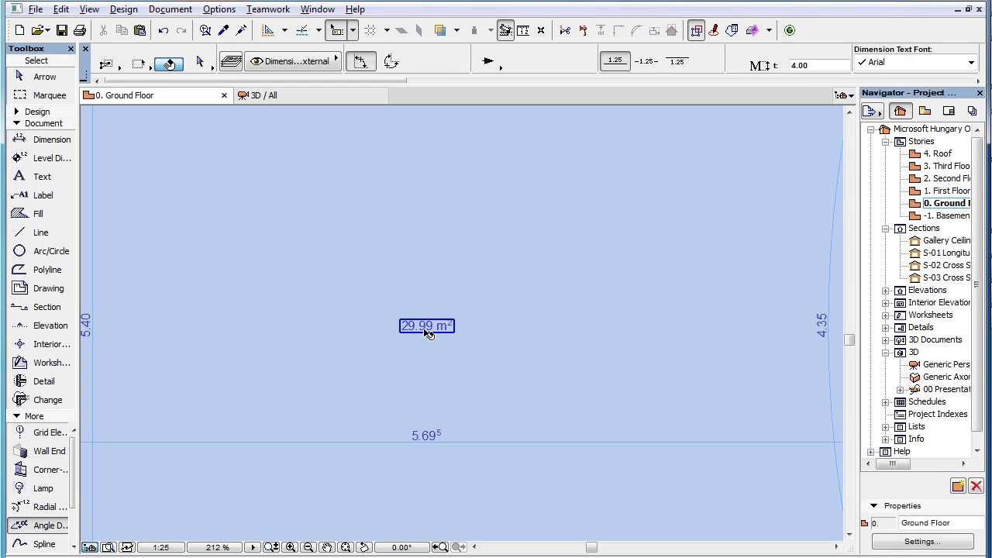
pyautogui.click(426, 326)
pyautogui.click(199, 62)
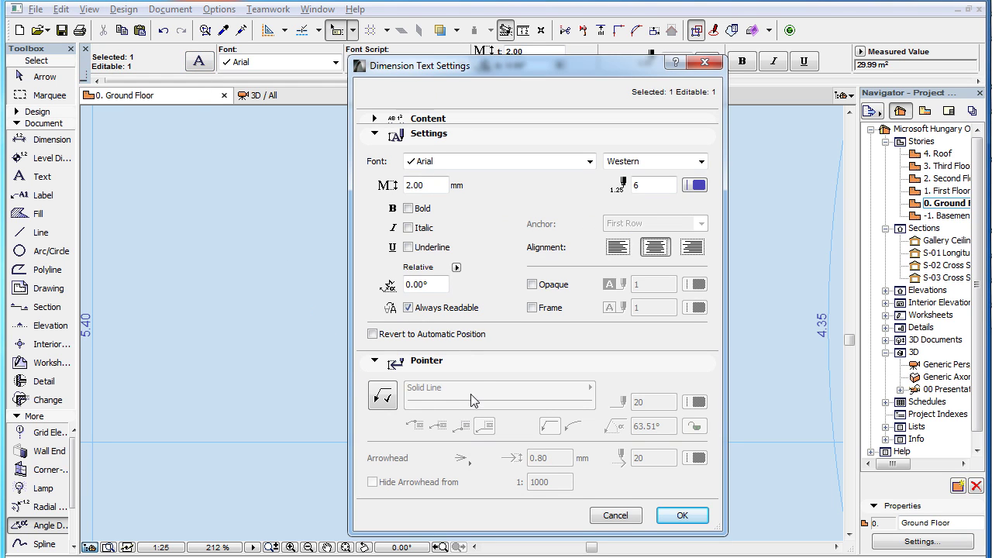
pyautogui.click(615, 515)
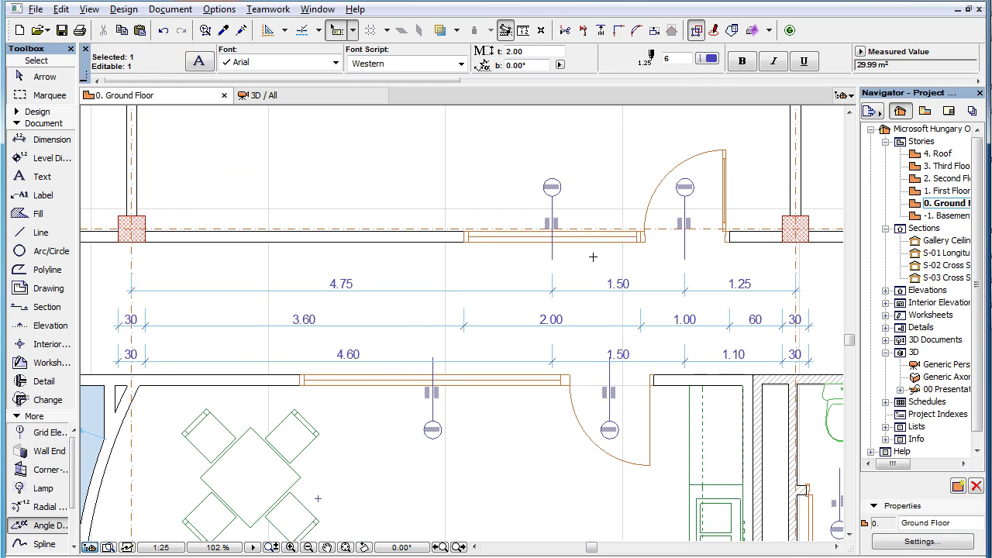
pyautogui.press('Escape')
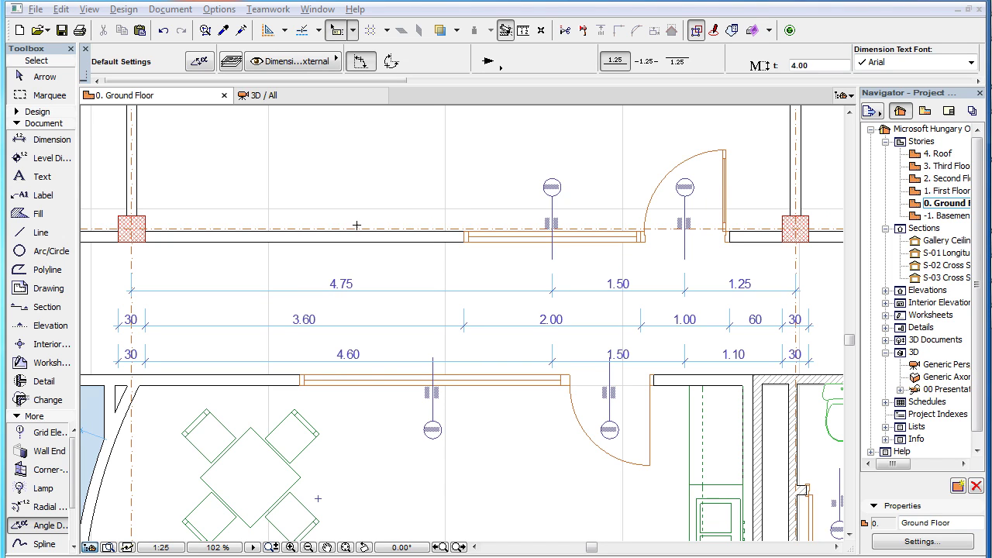
# Switch the Dimension tool to the elevation dimension type and check whether its default settings offer pointer options.
pyautogui.click(46, 140)
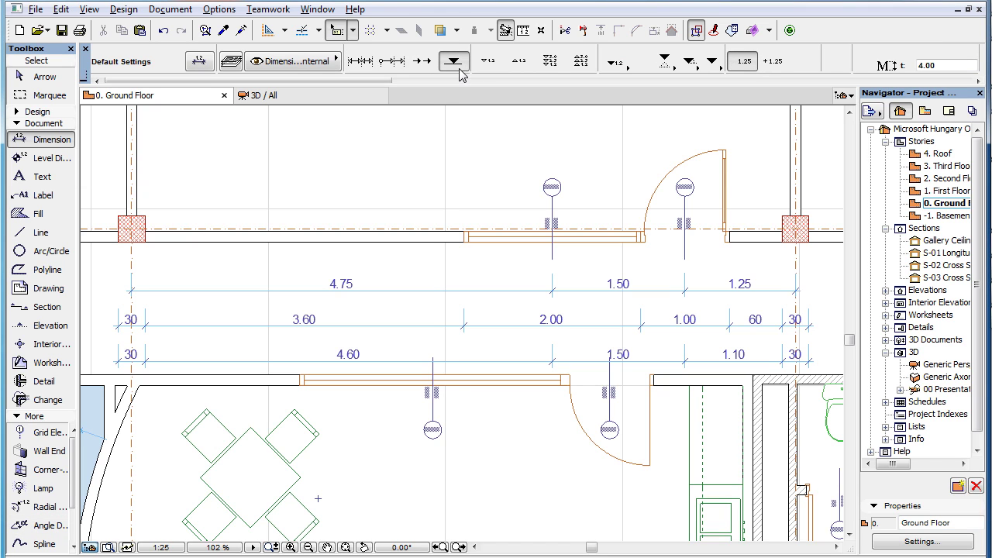
pyautogui.click(199, 61)
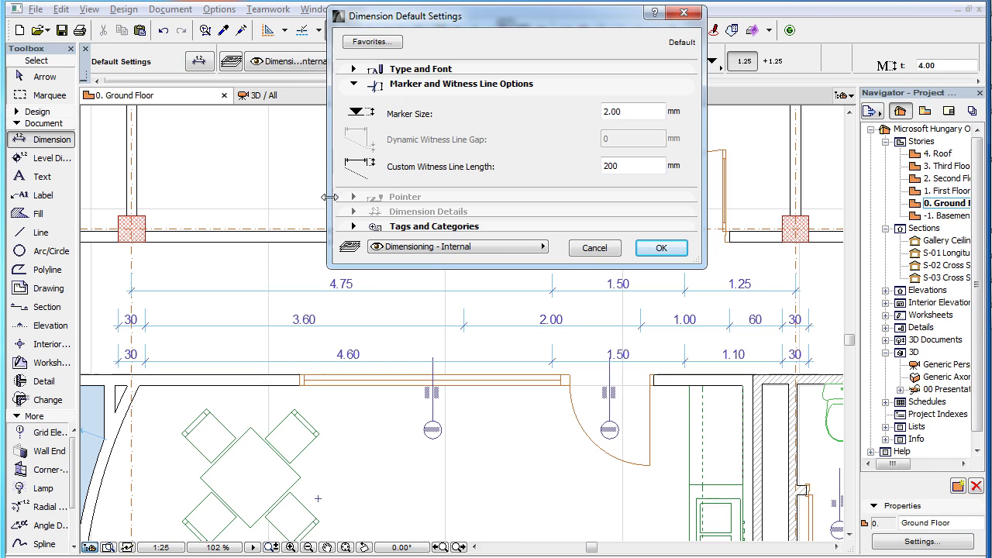
pyautogui.click(593, 248)
# Look through the Level Dimension default settings for pointer options and leave them as they are.
pyautogui.click(52, 160)
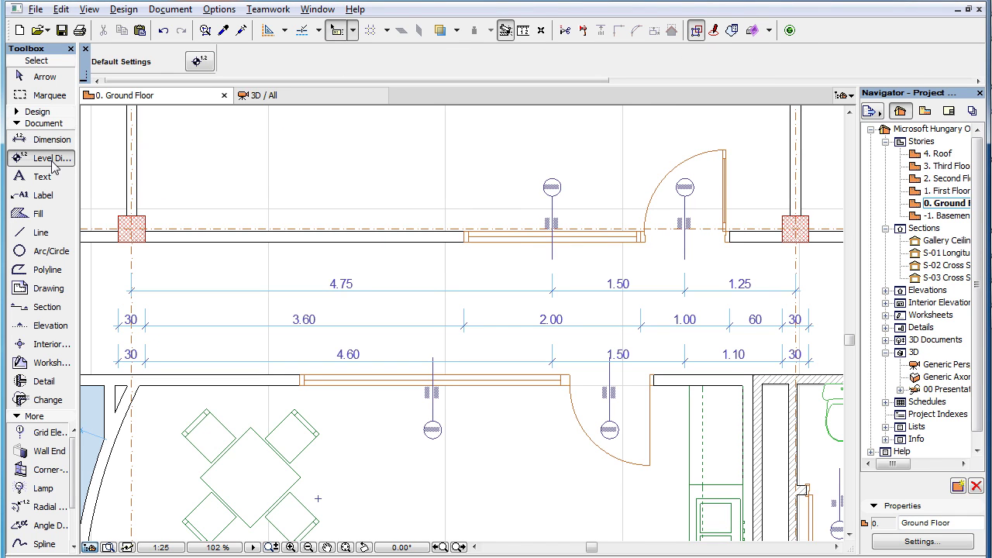
pyautogui.click(199, 62)
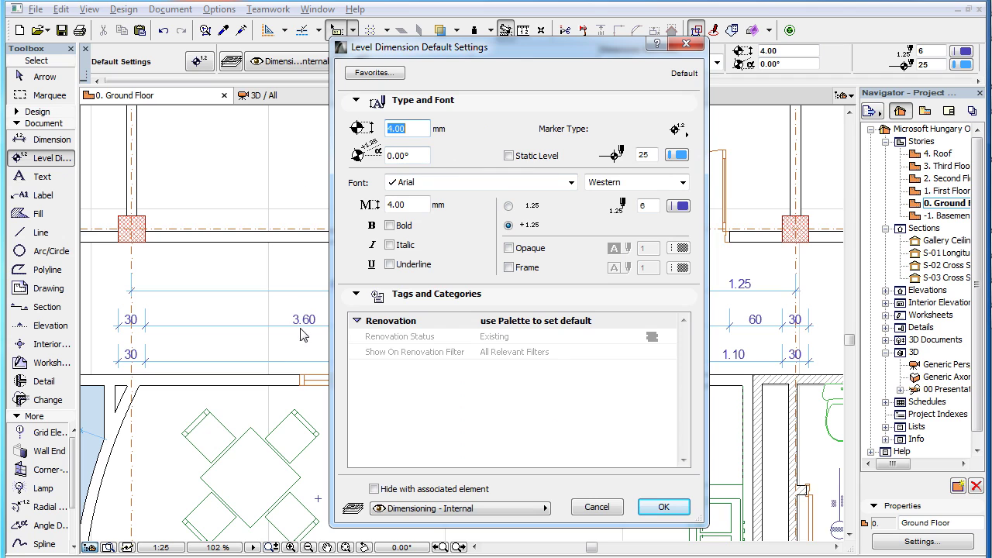
pyautogui.click(598, 506)
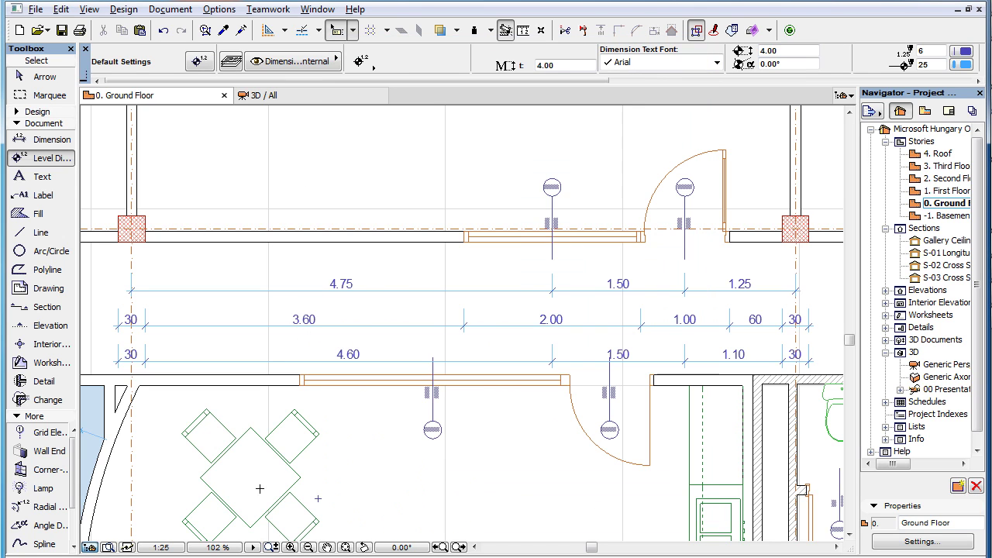
# Look through the Radial Dimension default settings for pointer options and leave them as they are.
pyautogui.click(40, 507)
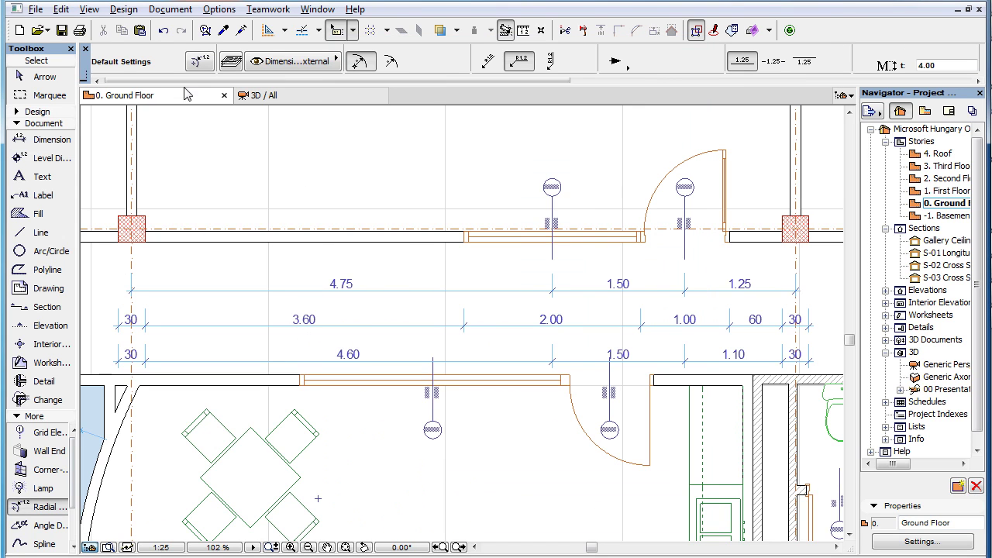
pyautogui.click(200, 61)
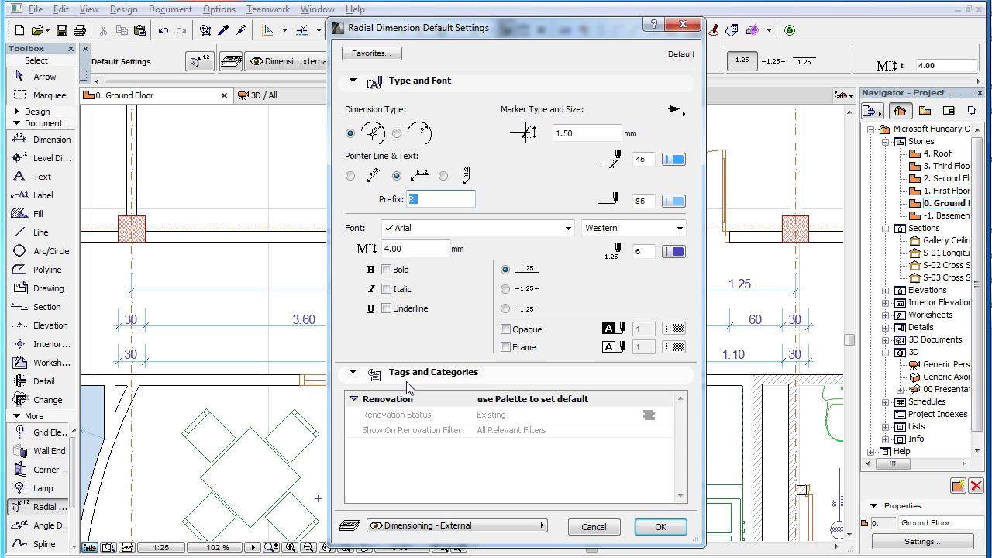
pyautogui.click(594, 527)
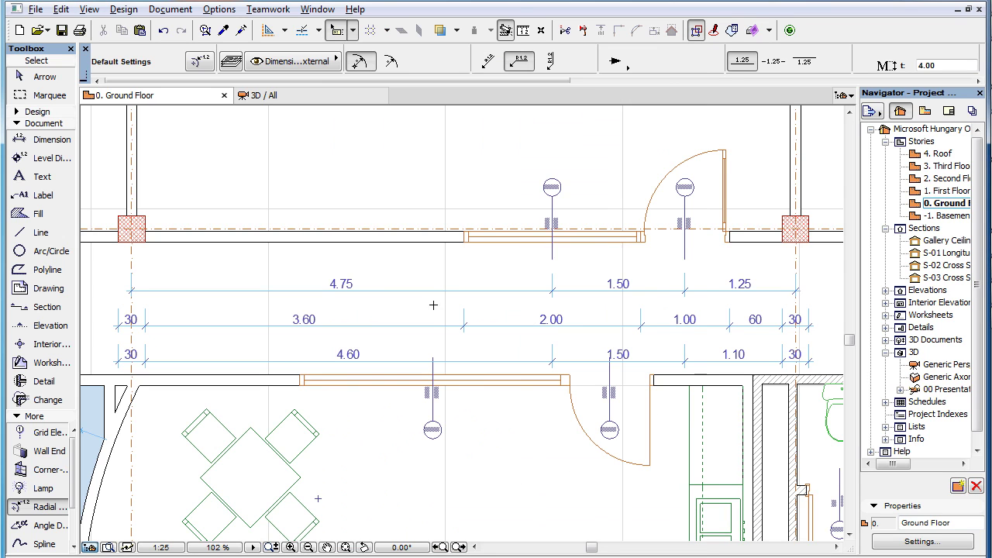
# Return the Dimension tool to the linear type and examine its default pointer settings without changing them.
pyautogui.click(43, 139)
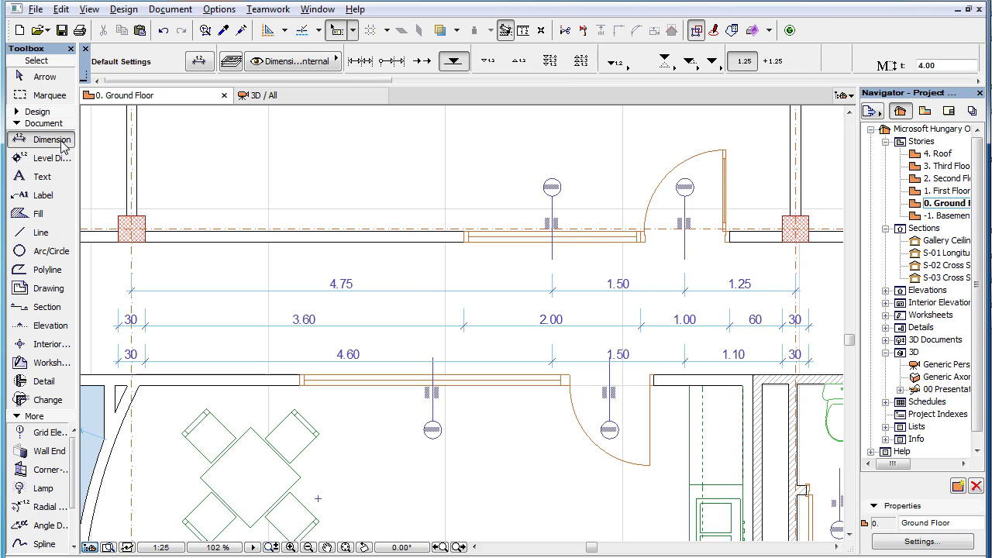
pyautogui.click(199, 62)
pyautogui.click(355, 198)
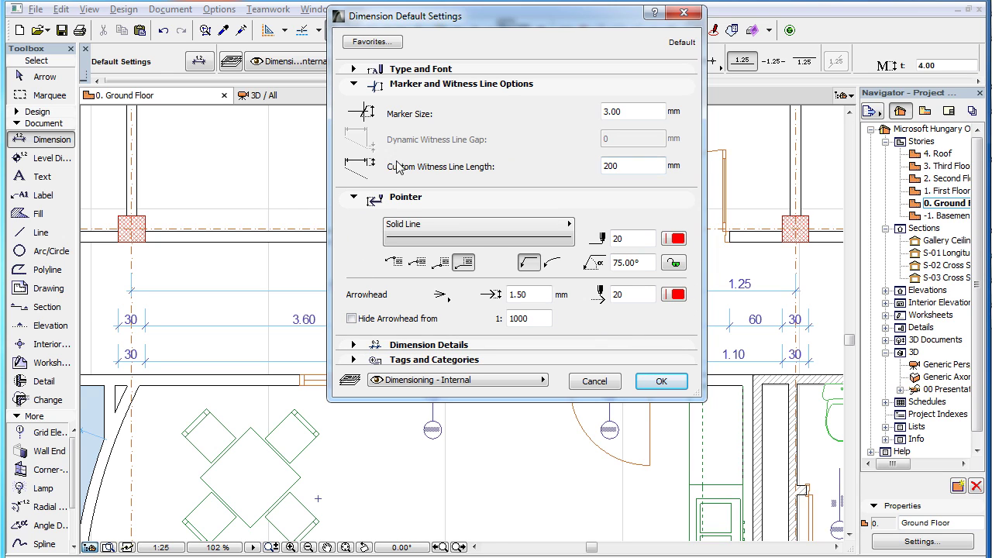
pyautogui.click(597, 381)
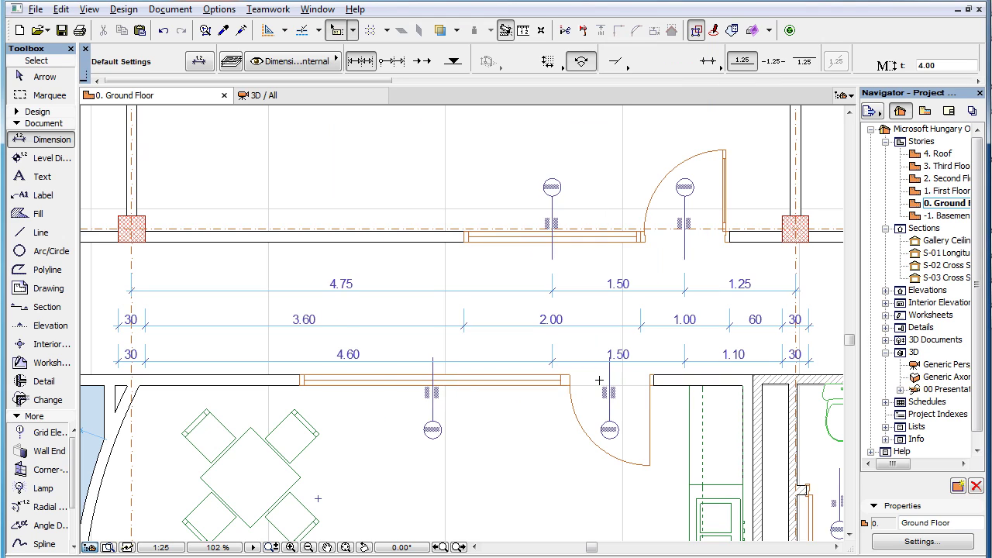
# Try adding and removing the pointer in the settings of the uppermost dimension chain, discard the changes and deselect the chain.
pyautogui.click(396, 291)
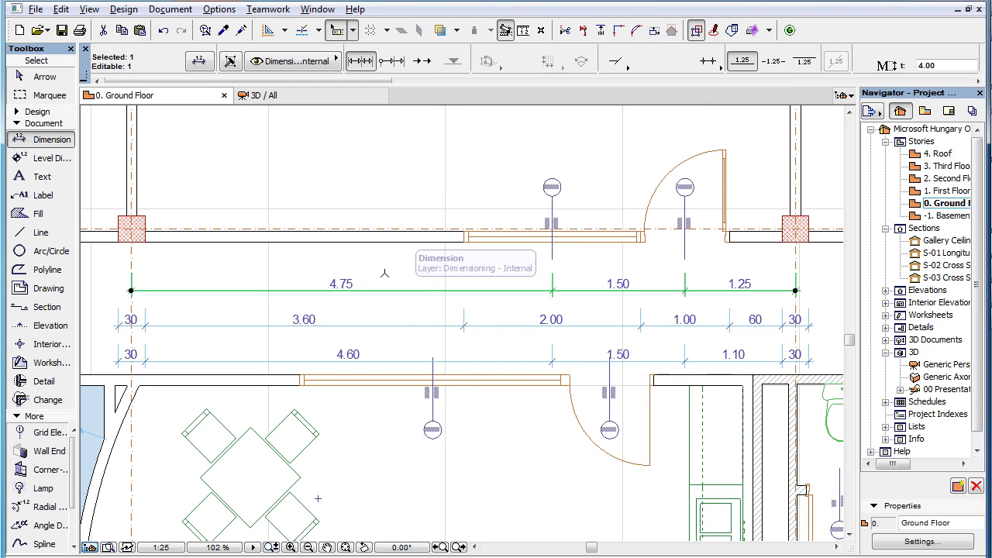
pyautogui.click(199, 60)
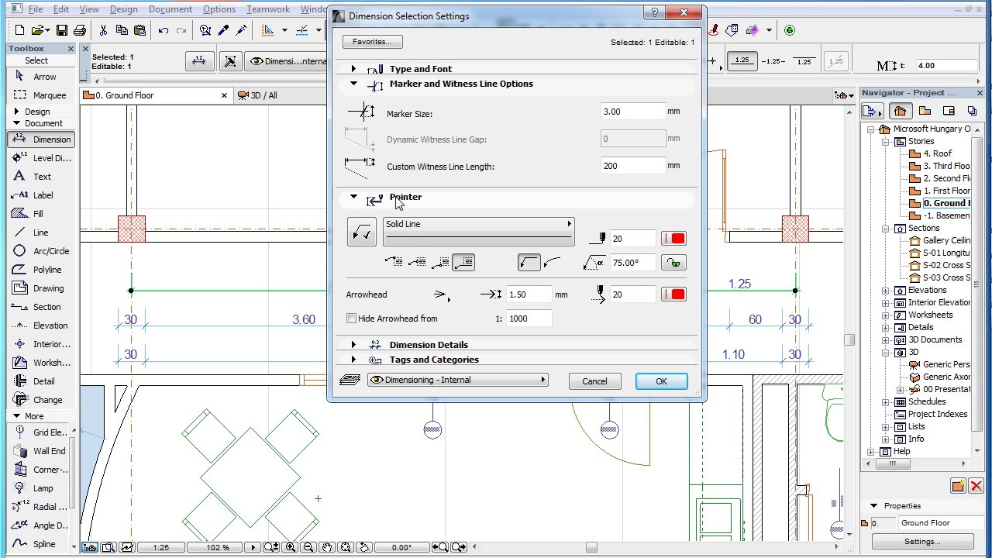
pyautogui.click(373, 239)
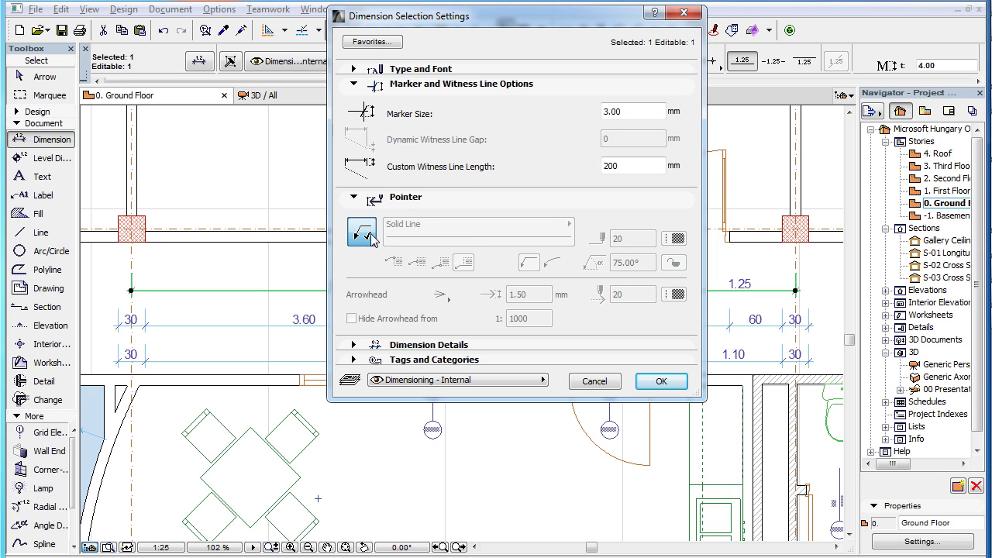
pyautogui.click(364, 232)
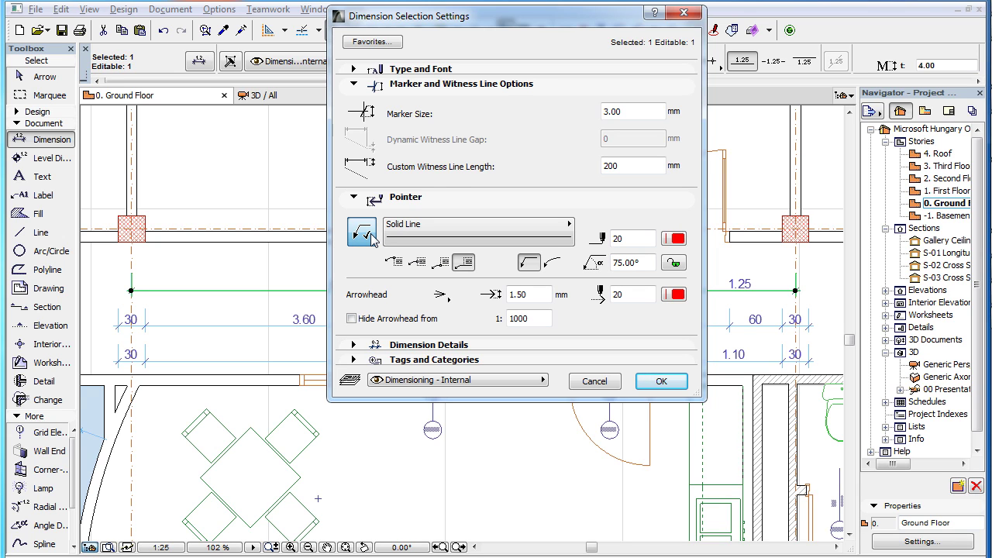
pyautogui.click(373, 239)
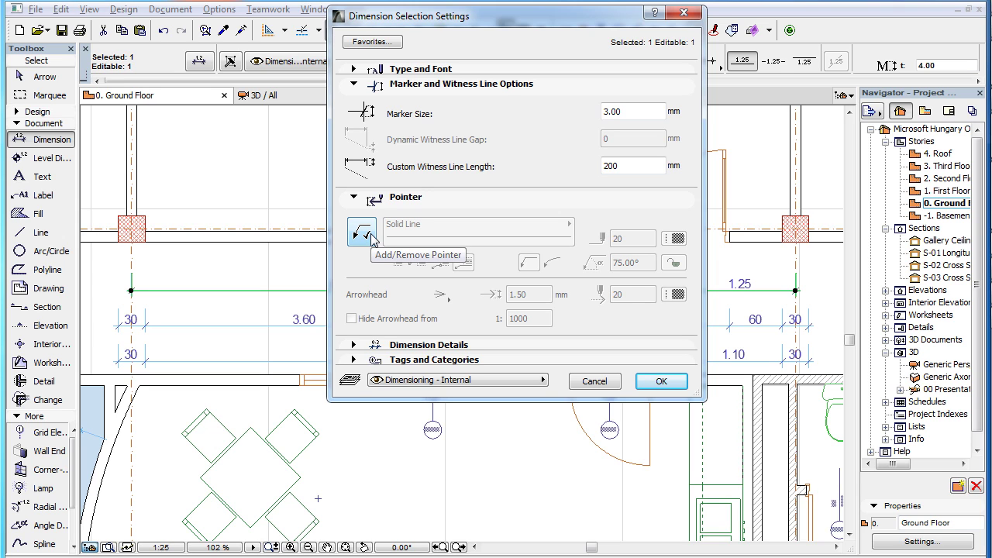
pyautogui.click(595, 381)
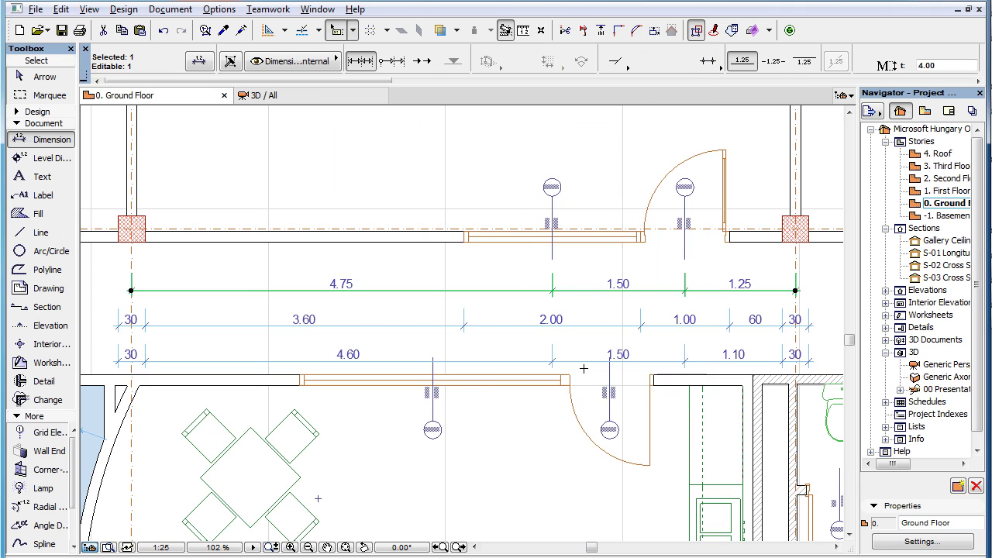
pyautogui.press('Escape')
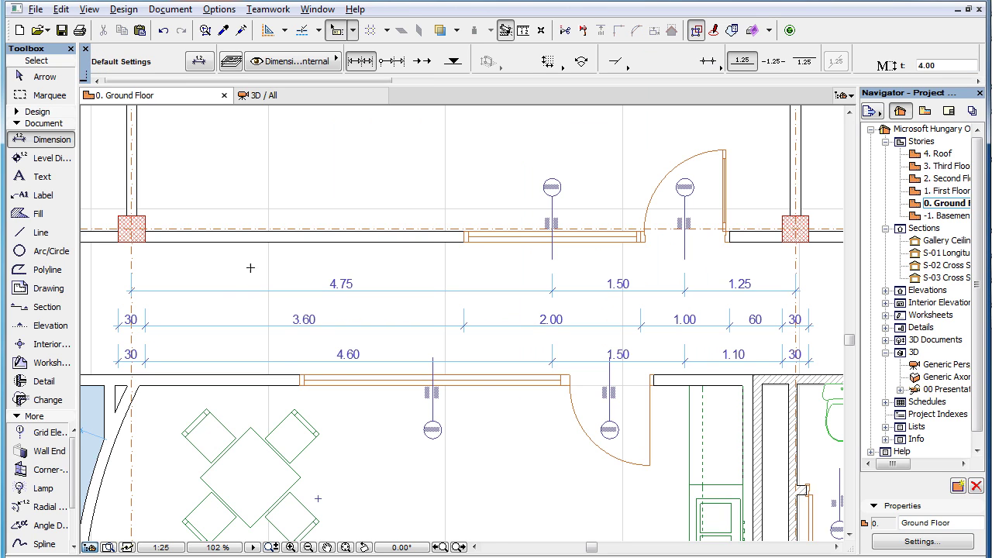
# Check the default pointer settings, and add pointers to the texts of the uppermost and middle dimension chains between the two walls.
pyautogui.click(199, 62)
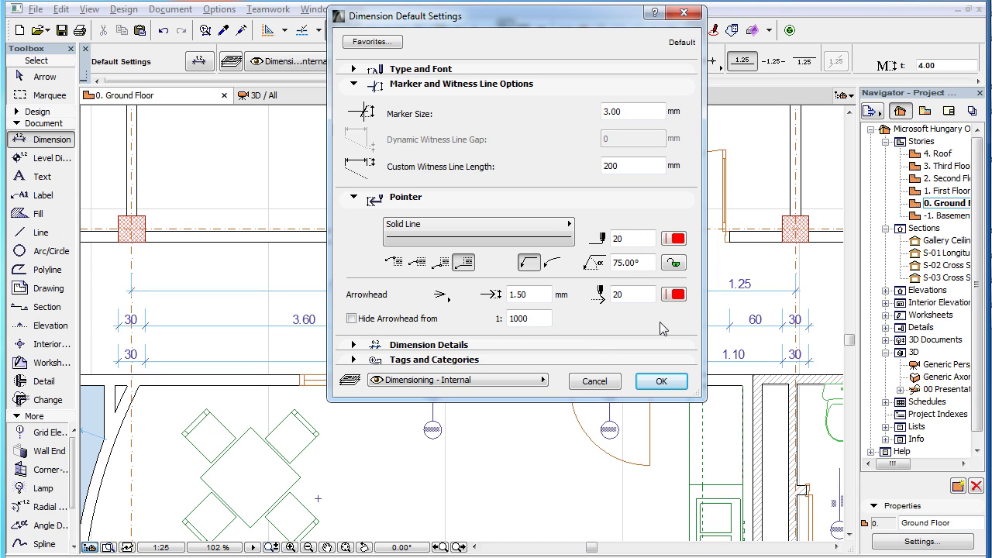
pyautogui.click(594, 381)
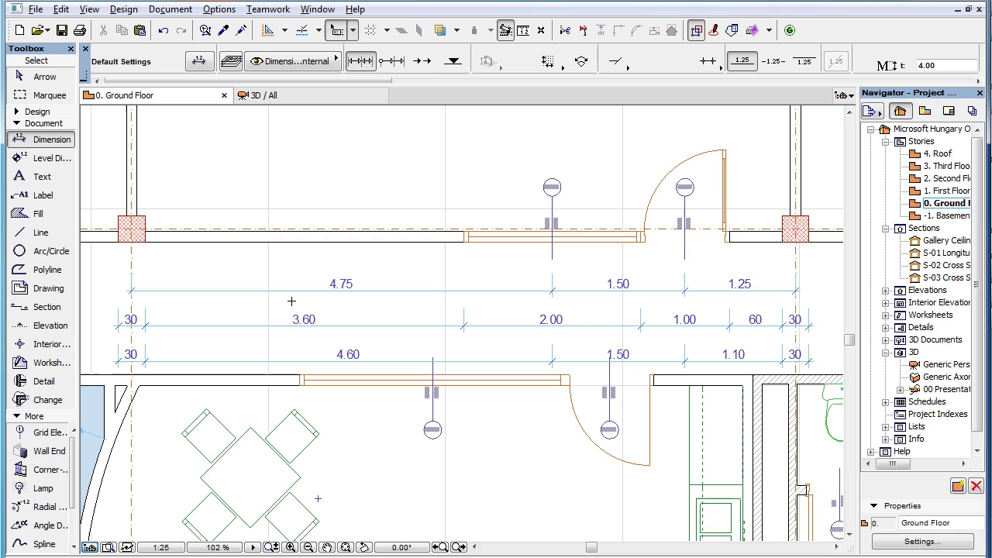
pyautogui.click(266, 326)
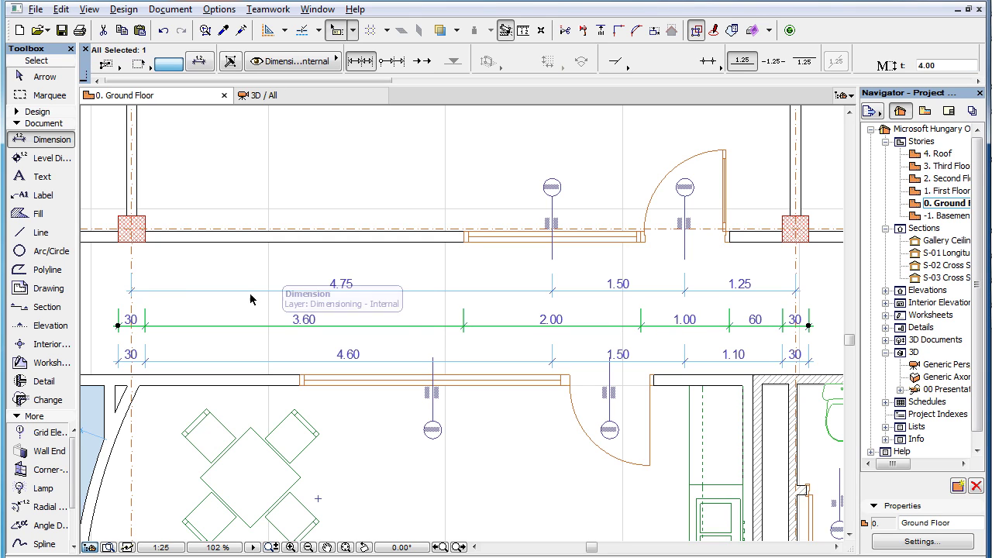
pyautogui.keyDown('shift'); pyautogui.click(252, 292); pyautogui.keyUp('shift')
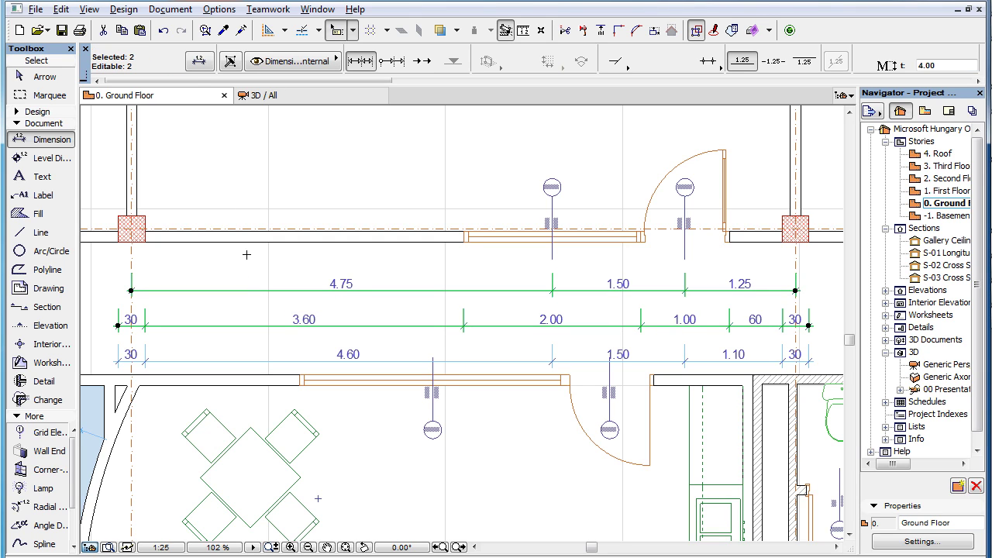
pyautogui.click(200, 61)
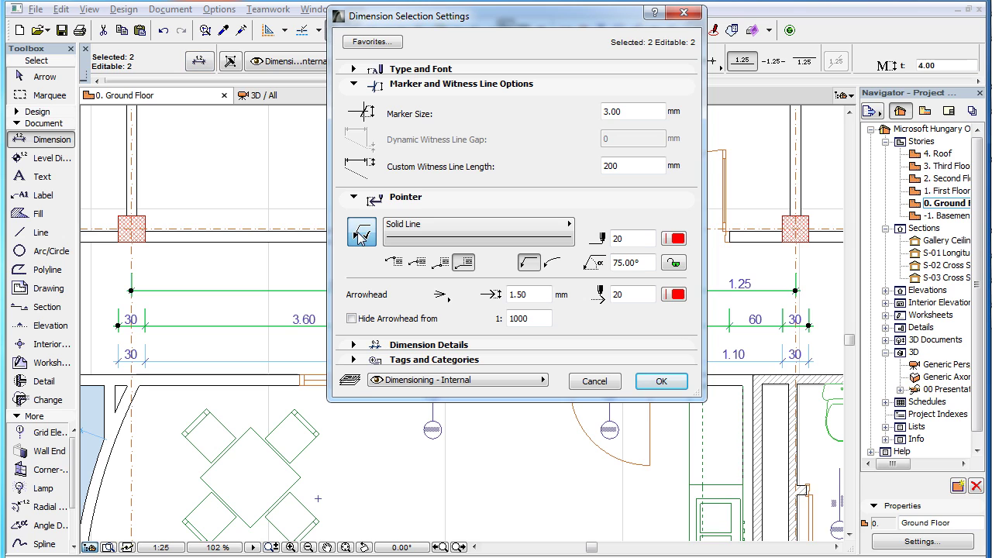
pyautogui.click(659, 381)
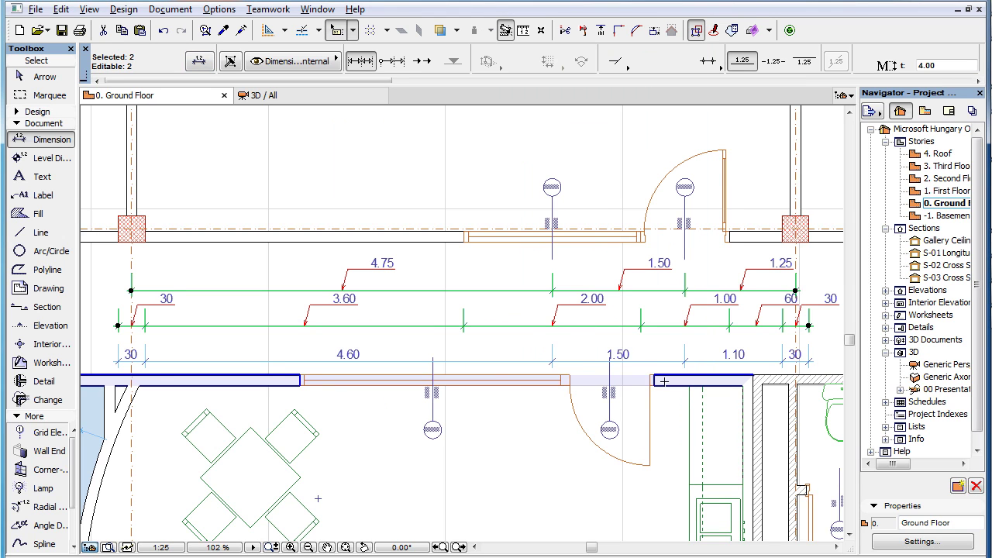
pyautogui.press('Escape')
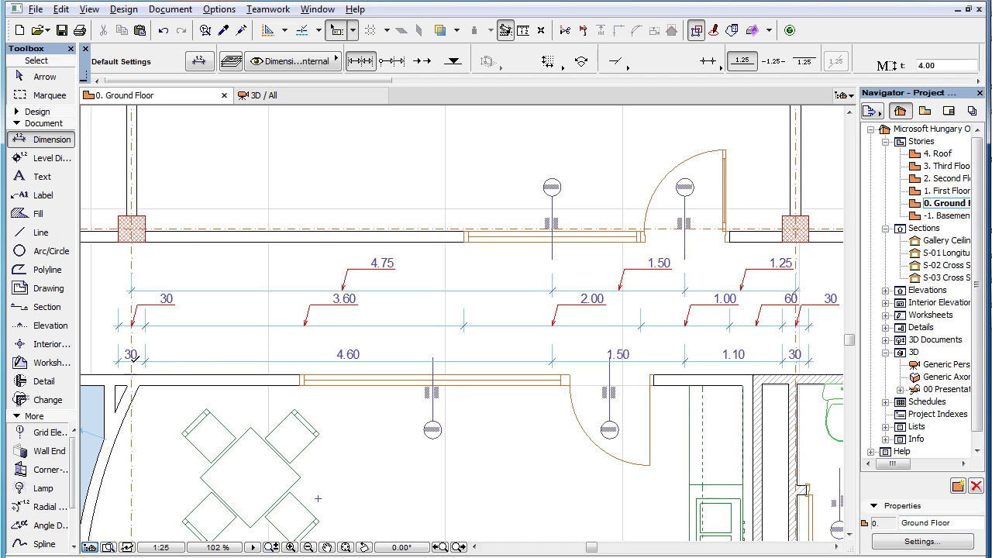
# Add pointers to the leftmost 30 segment and the 4.60 segment of the lowest dimension chain and deselect them.
pyautogui.click(133, 357)
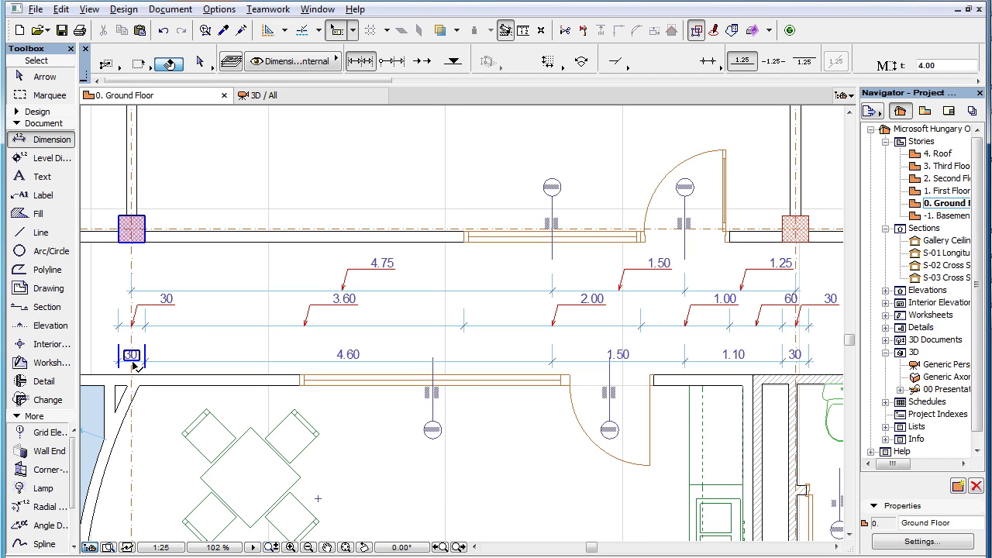
pyautogui.keyDown('shift'); pyautogui.click(352, 366); pyautogui.keyUp('shift')
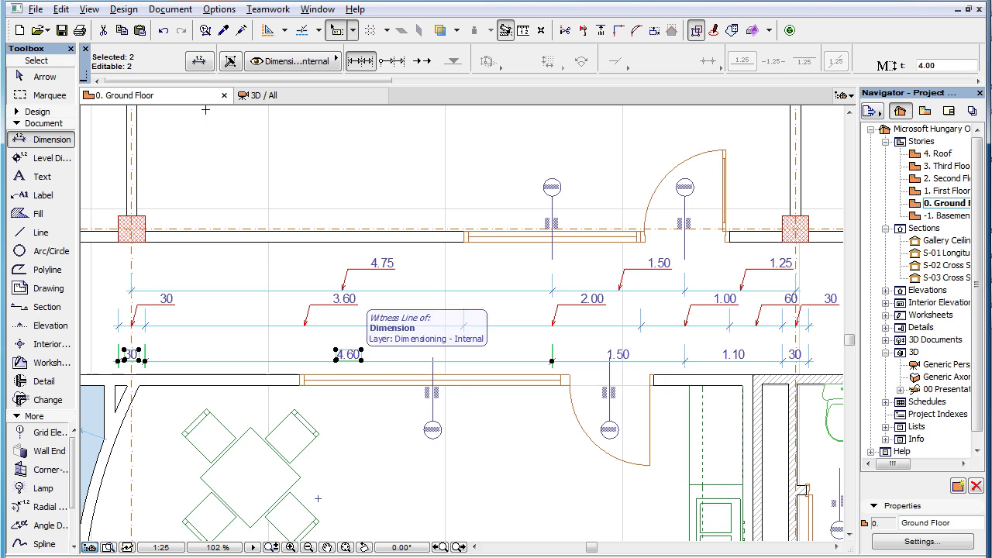
pyautogui.click(195, 66)
pyautogui.click(362, 232)
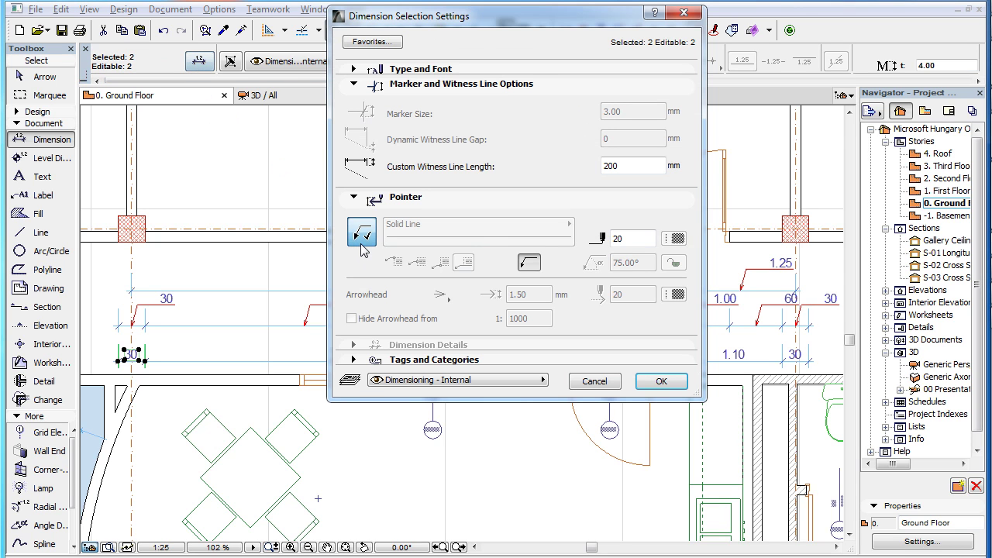
pyautogui.click(660, 381)
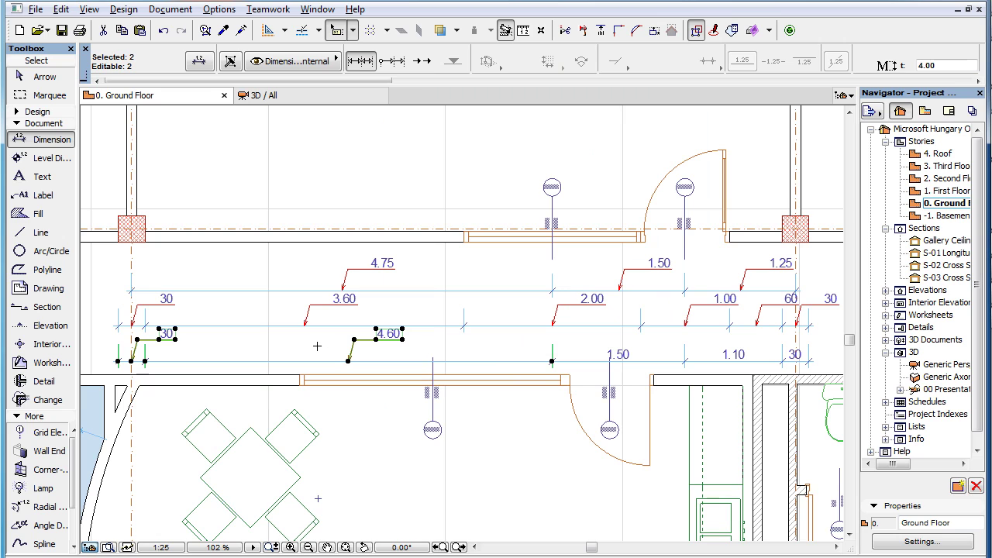
pyautogui.press('Escape')
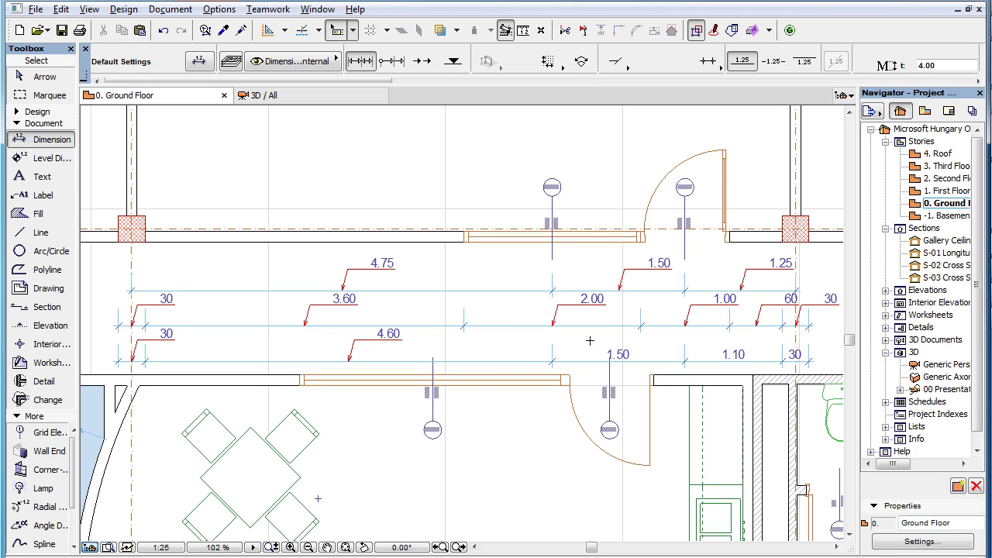
# Select only the 1.10 and 1.50 texts of the lowest dimension chain, turn on their pointers and deselect them.
pyautogui.click(730, 353)
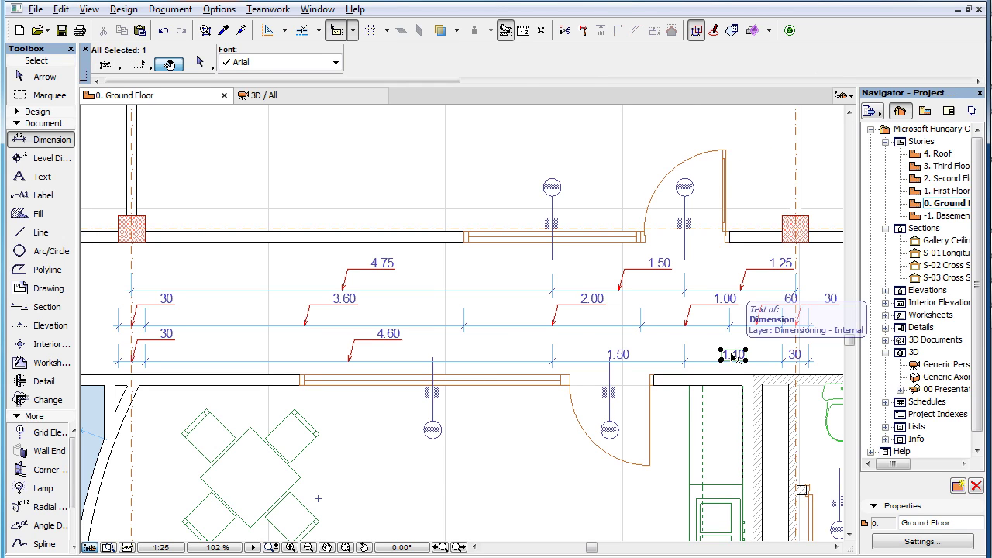
pyautogui.keyDown('shift'); pyautogui.click(617, 354); pyautogui.keyUp('shift')
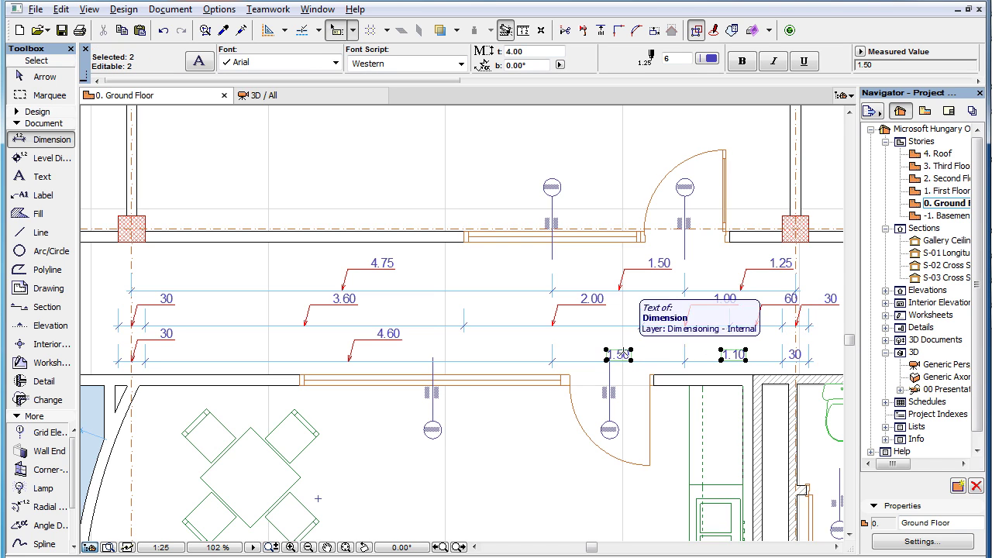
pyautogui.click(199, 61)
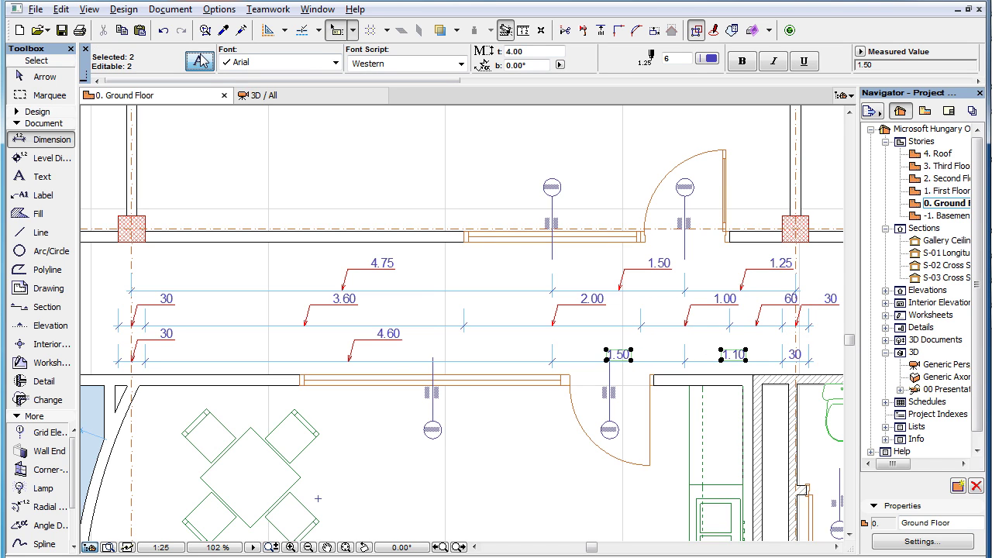
pyautogui.click(393, 389)
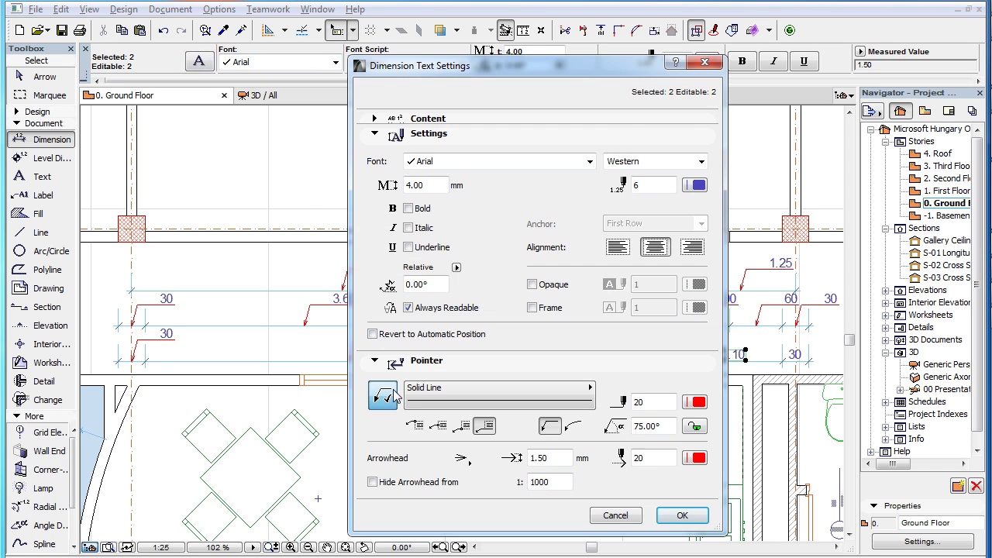
pyautogui.click(682, 515)
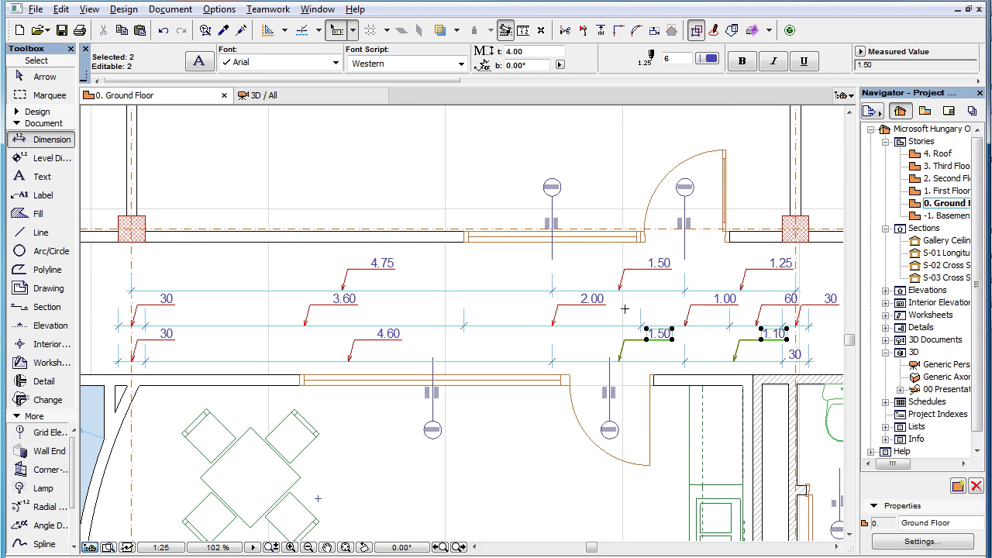
pyautogui.press('Escape')
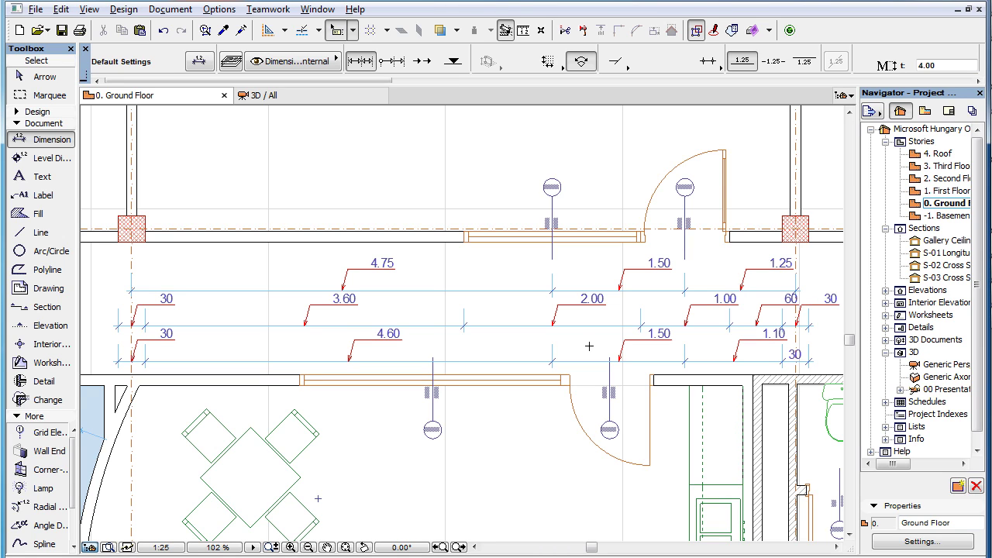
# Remove the pointers from the 4.60 and 1.50 texts of the lowest dimension chain and deselect them.
pyautogui.click(393, 334)
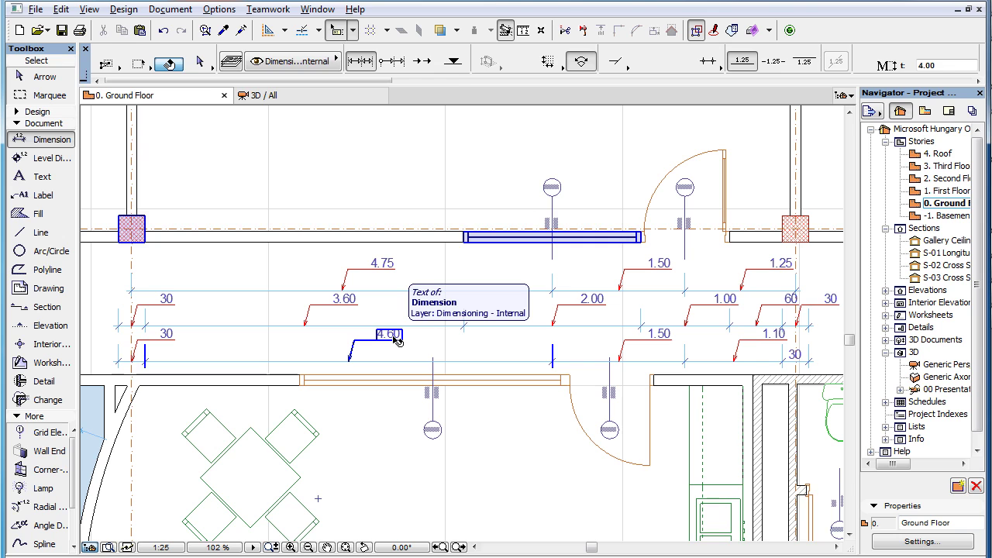
pyautogui.click(395, 338)
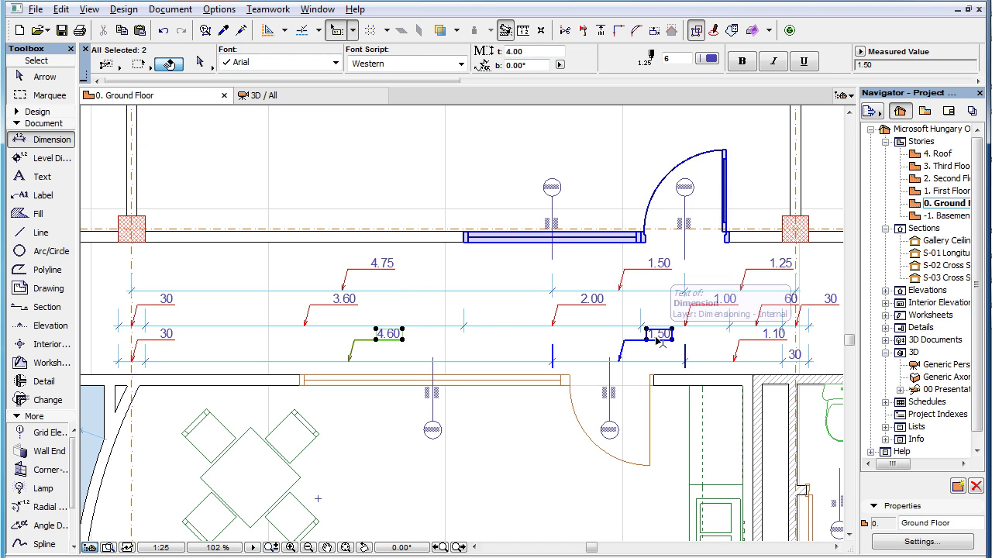
pyautogui.keyDown('shift'); pyautogui.click(659, 335); pyautogui.keyUp('shift')
pyautogui.click(200, 62)
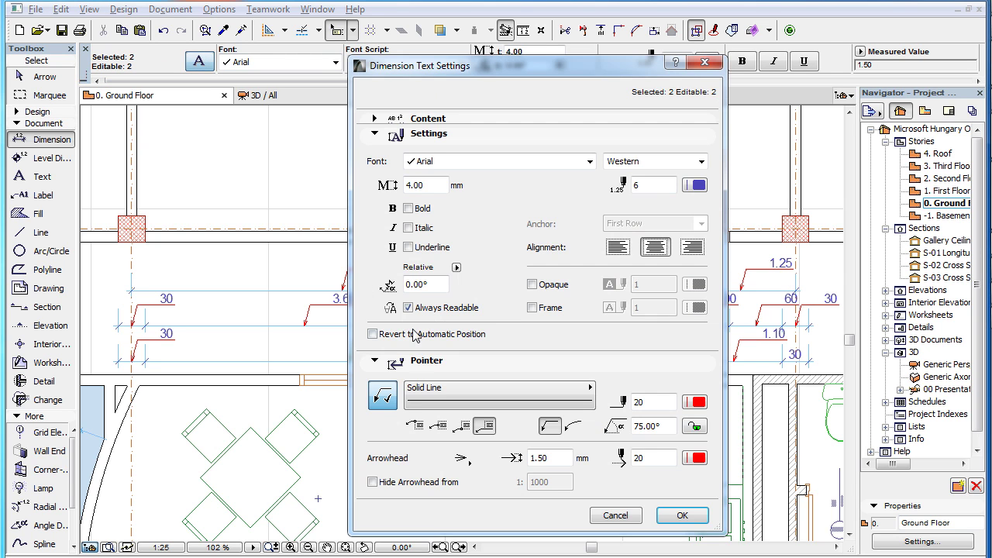
pyautogui.click(399, 381)
pyautogui.click(685, 518)
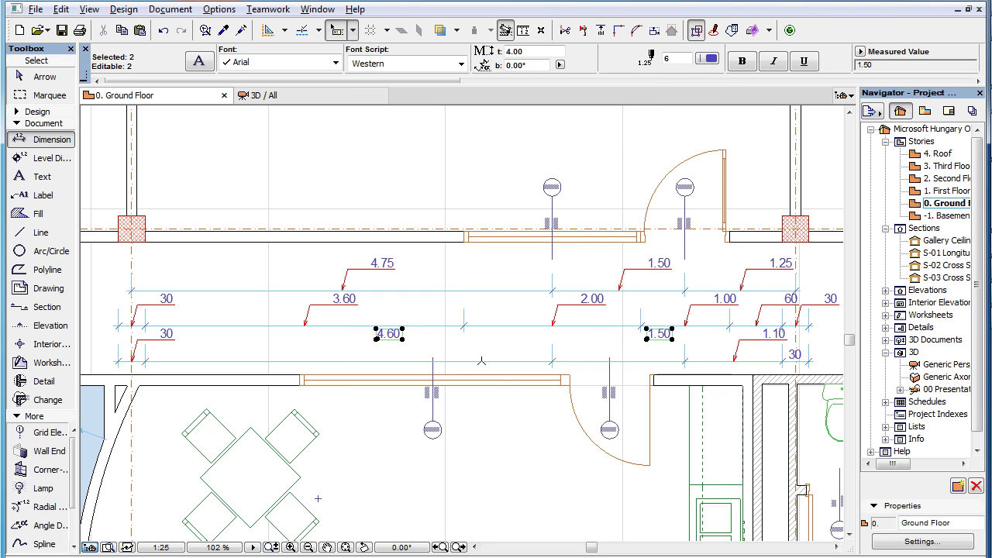
pyautogui.press('Escape')
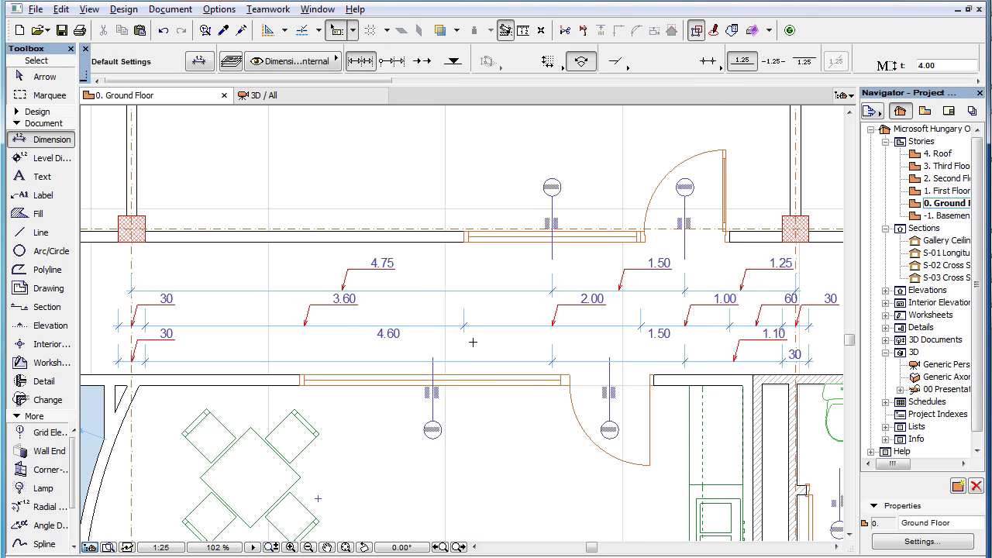
# Revert the 4.60 and 1.50 texts of the lowest dimension chain to their automatic position.
pyautogui.click(389, 334)
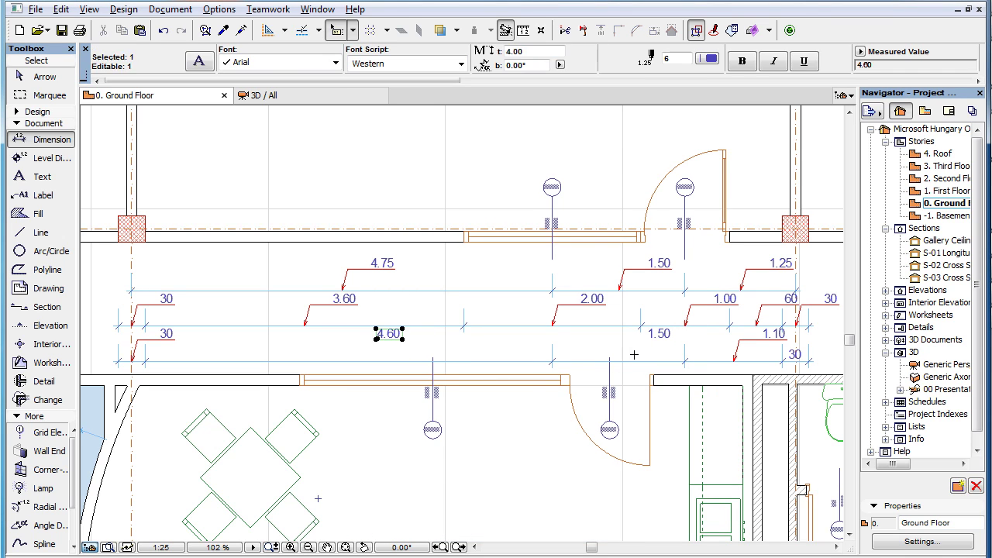
pyautogui.keyDown('shift'); pyautogui.click(659, 335); pyautogui.keyUp('shift')
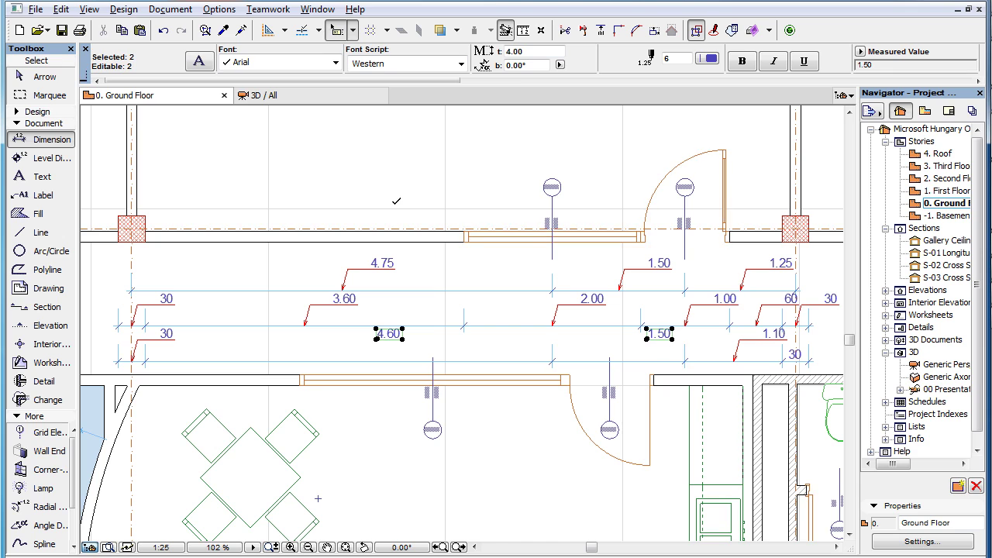
pyautogui.click(199, 61)
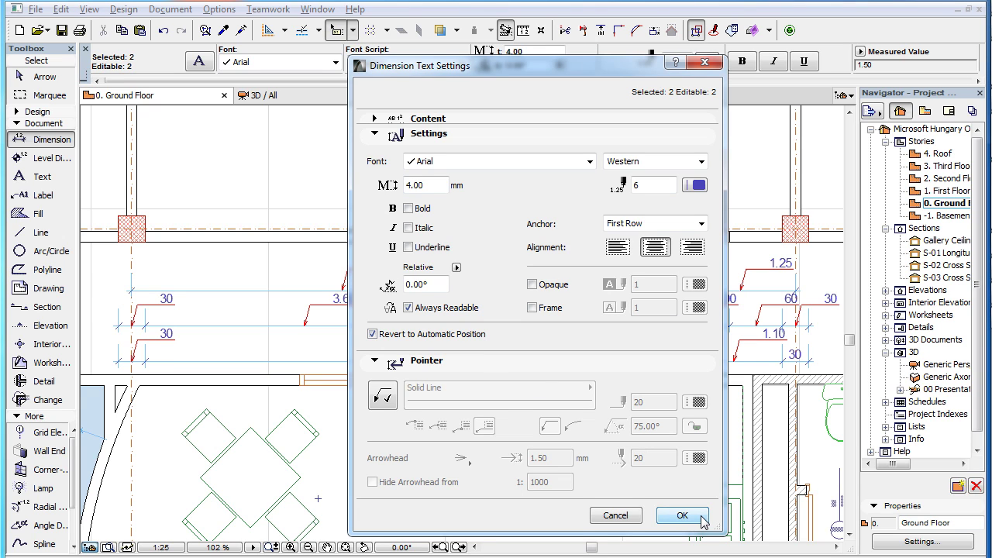
pyautogui.click(681, 515)
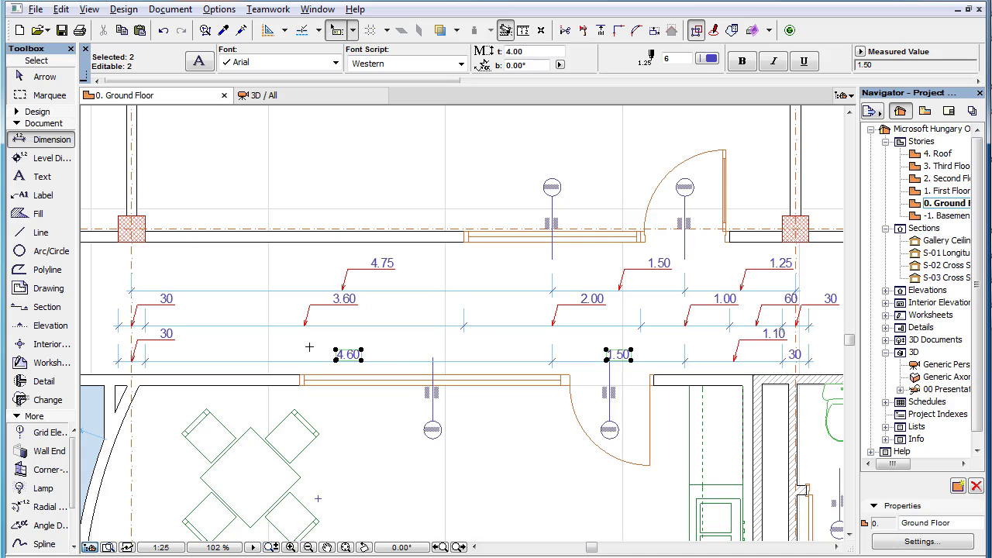